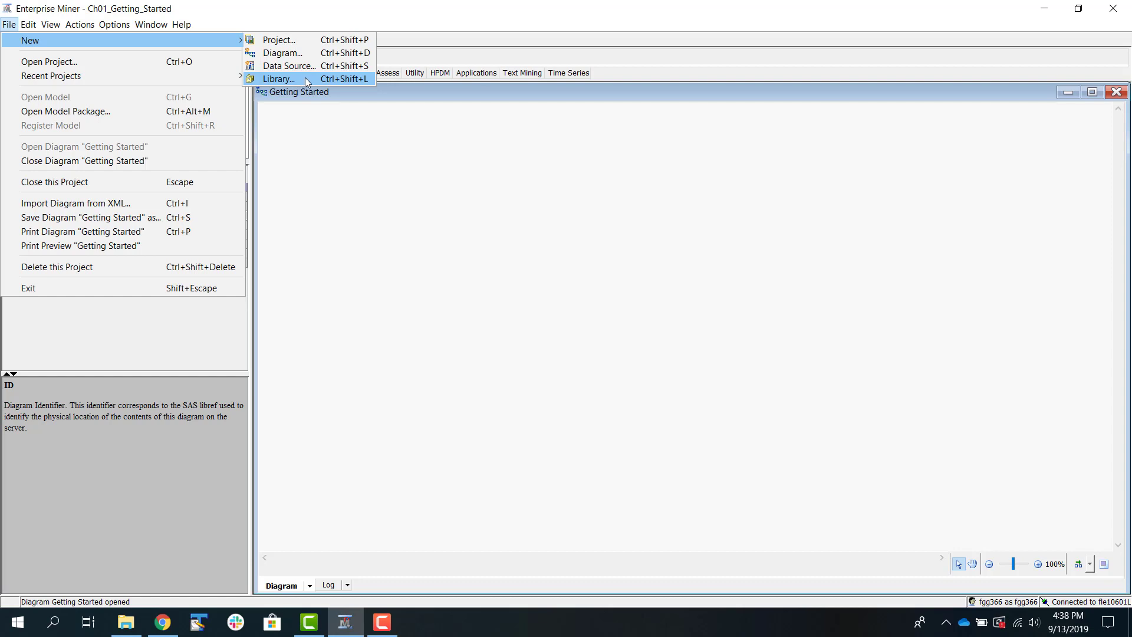
- Switch to File Explorer and open the MGT4270 folder on the C: drive
click(426, 273)
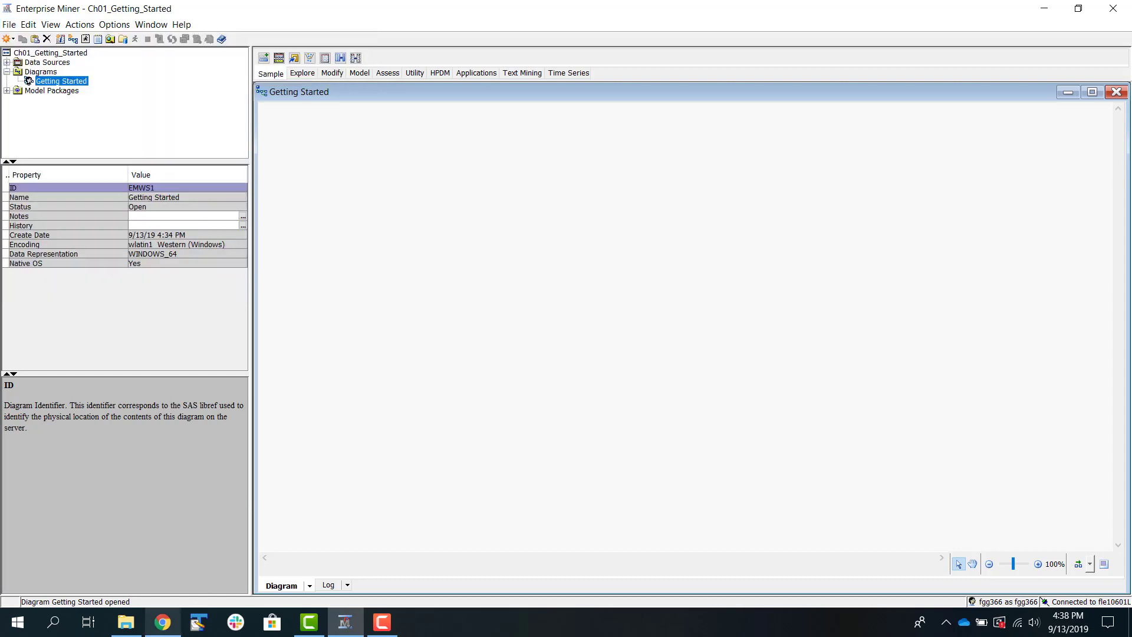
click(126, 622)
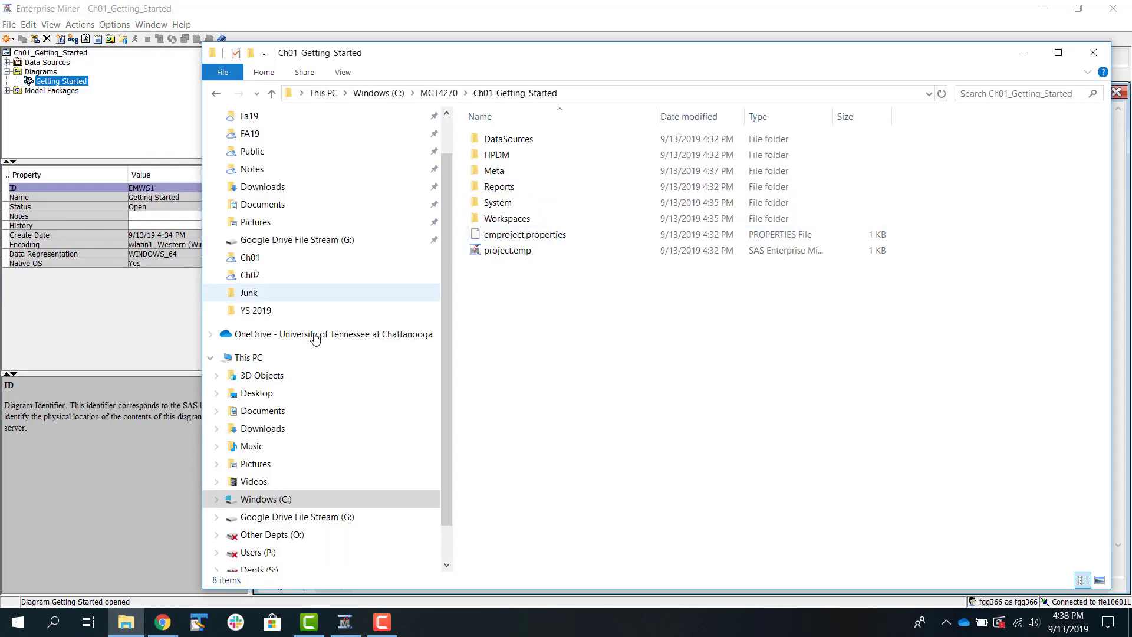
click(448, 93)
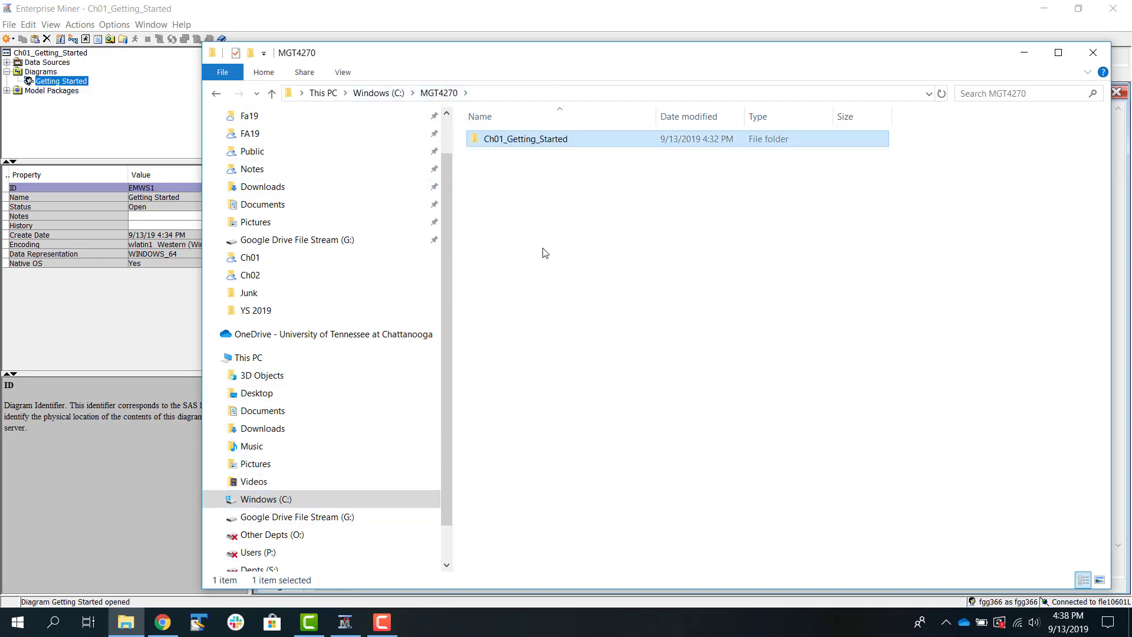
click(285, 500)
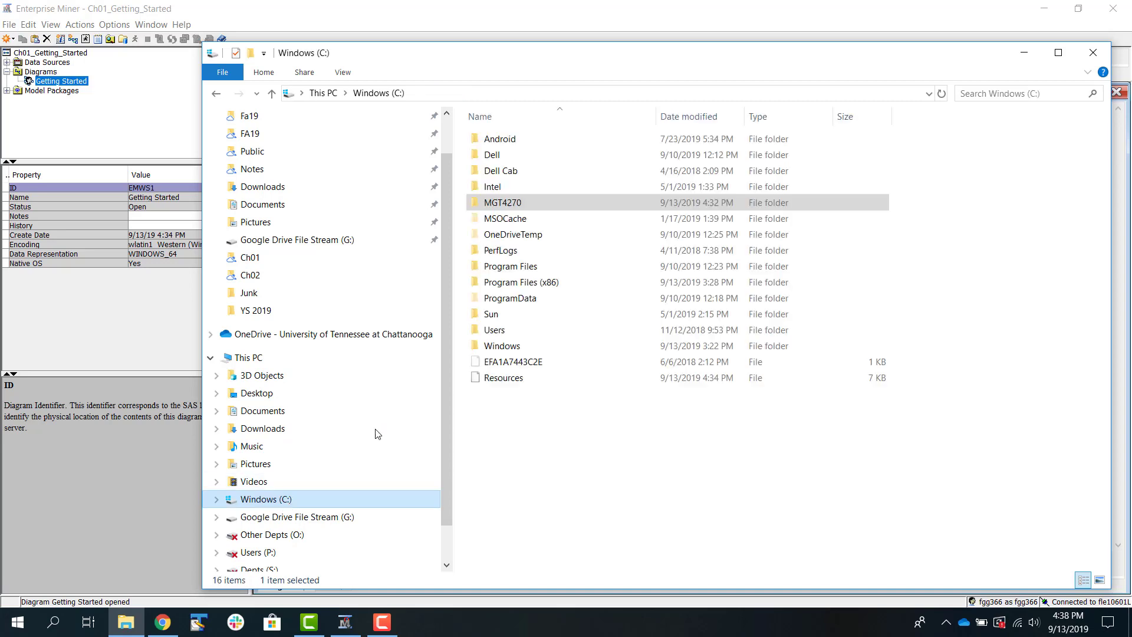
double_click(561, 202)
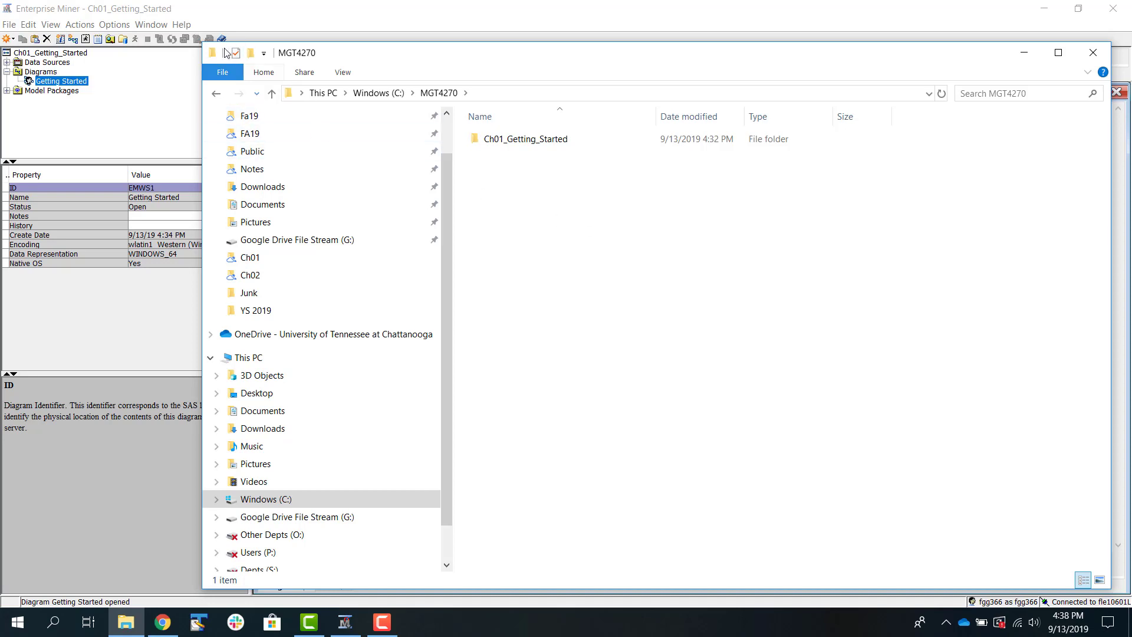
- Open the Downloads folder in a narrowed File Explorer window beside a second window showing the MGT4270 folder
drag(202, 44, 429, 23)
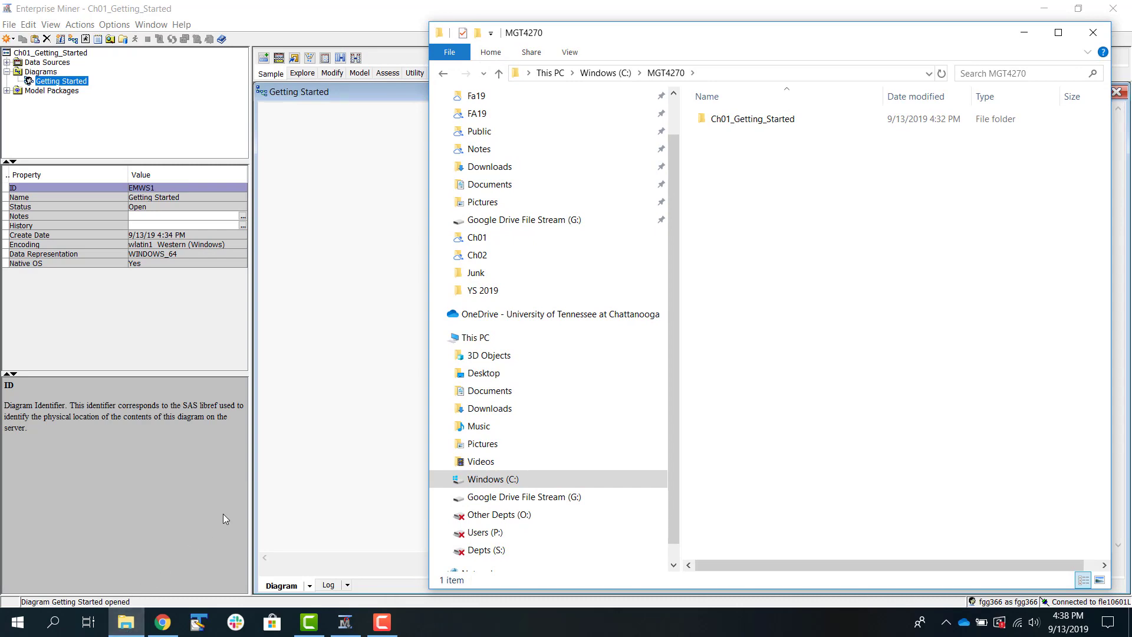
click(511, 412)
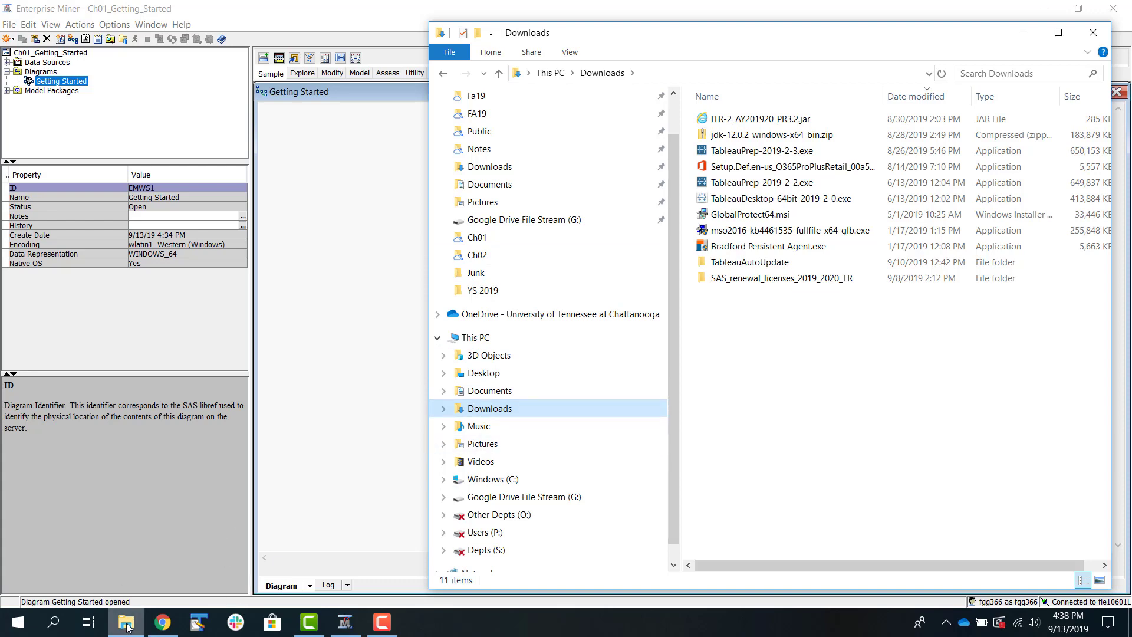
mouse_move(127, 625)
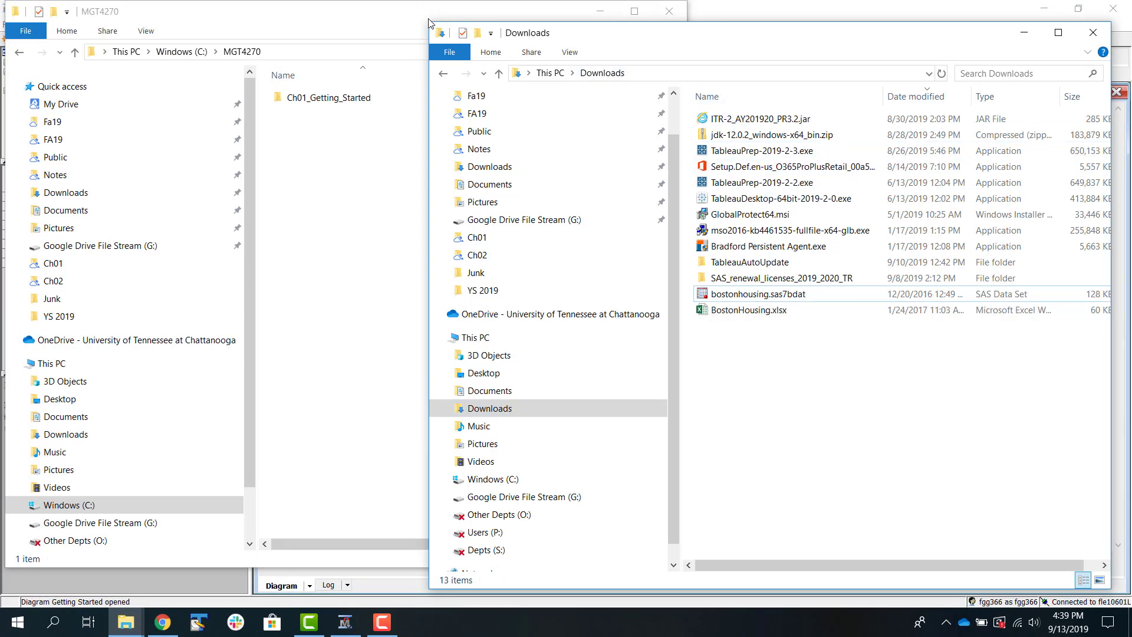
drag(429, 23, 558, 17)
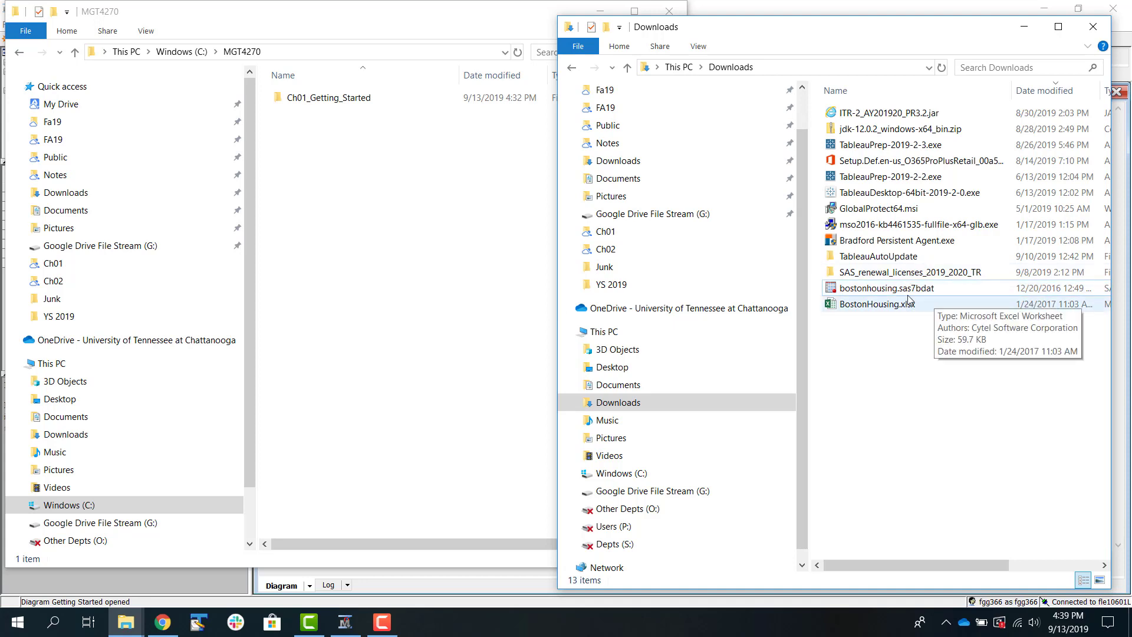
mouse_move(907, 295)
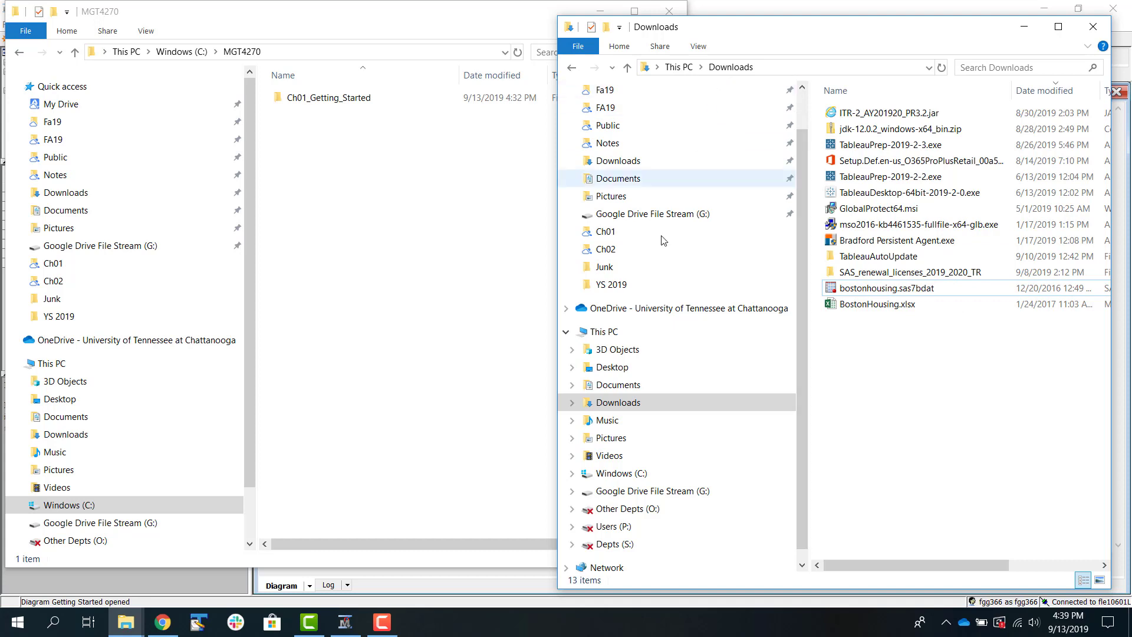
- Move bostonhousing.sas7bdat and BostonHousing.xlsx from Downloads into the MGT4270 folder
click(864, 289)
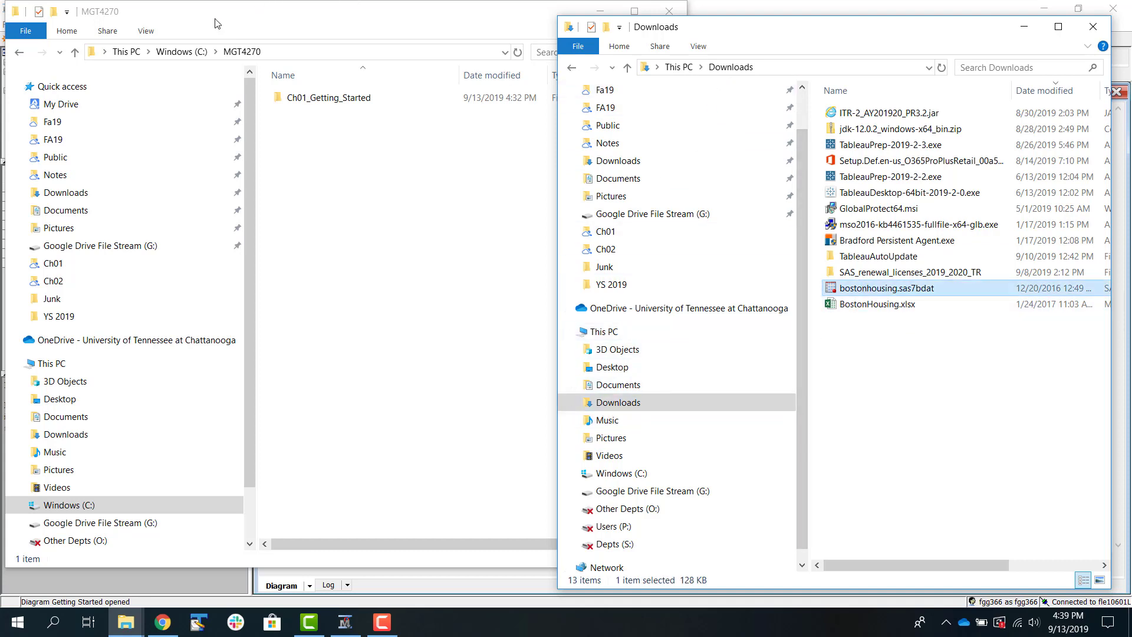
drag(264, 4, 250, 36)
double_click(250, 37)
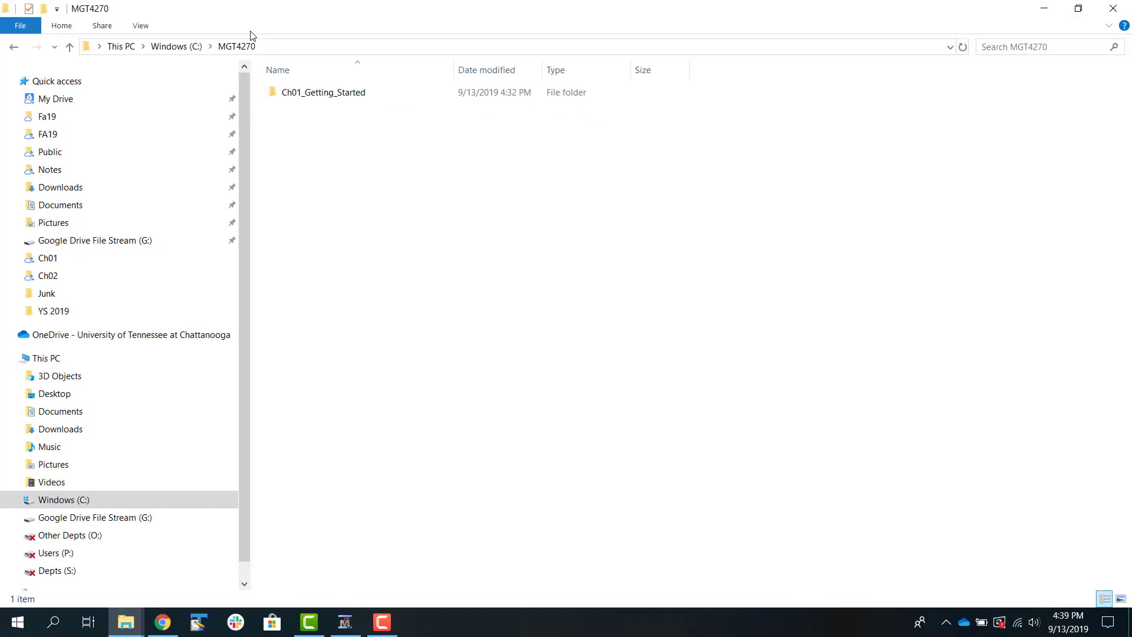
click(1079, 9)
click(833, 45)
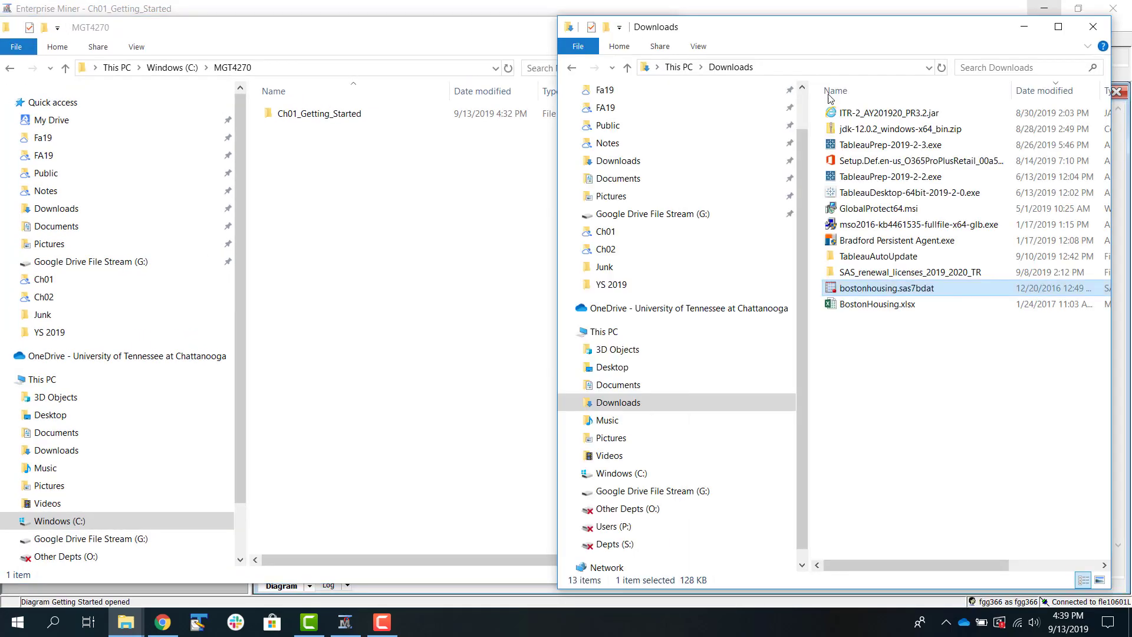
shift+click(867, 305)
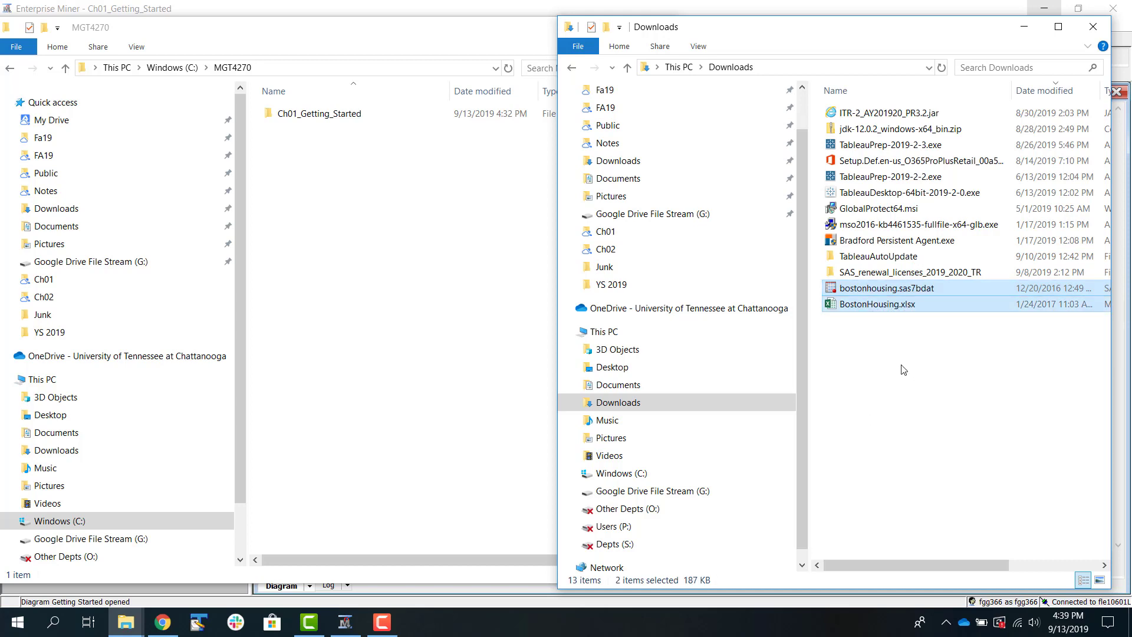
drag(882, 307, 400, 272)
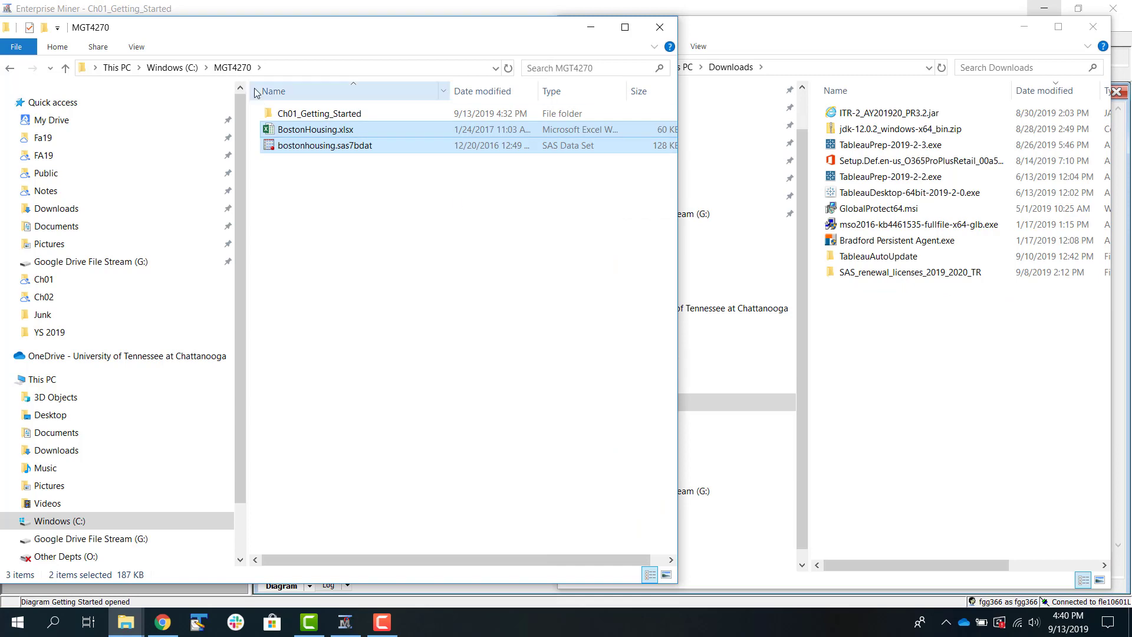
click(366, 259)
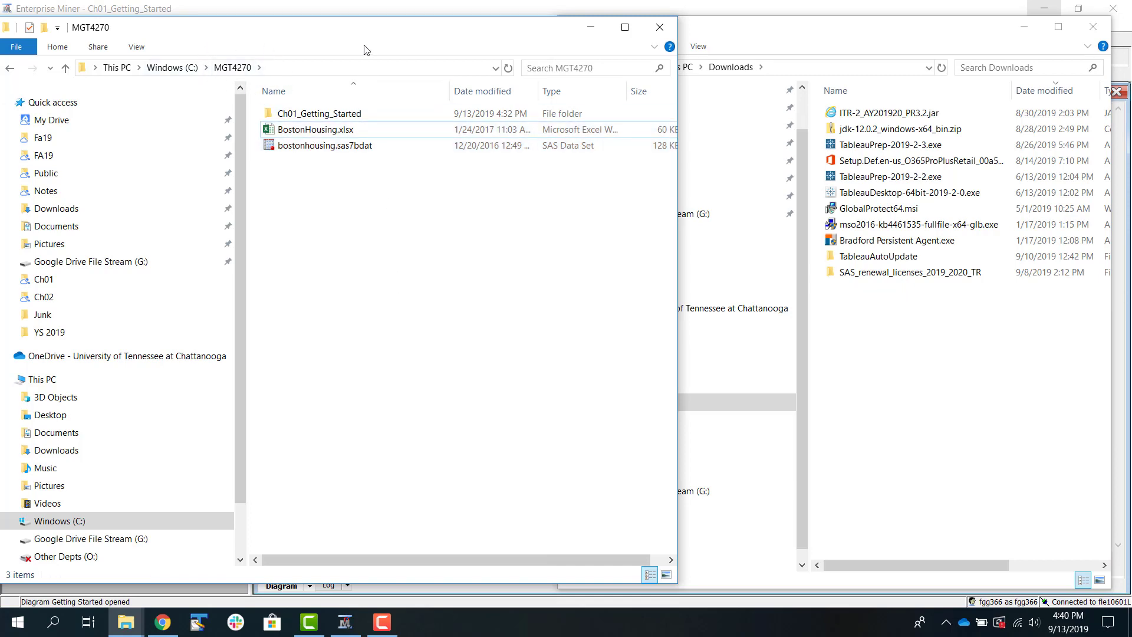
- Switch to Enterprise Miner and start a new data source with SAS Table as the metadata source
click(346, 624)
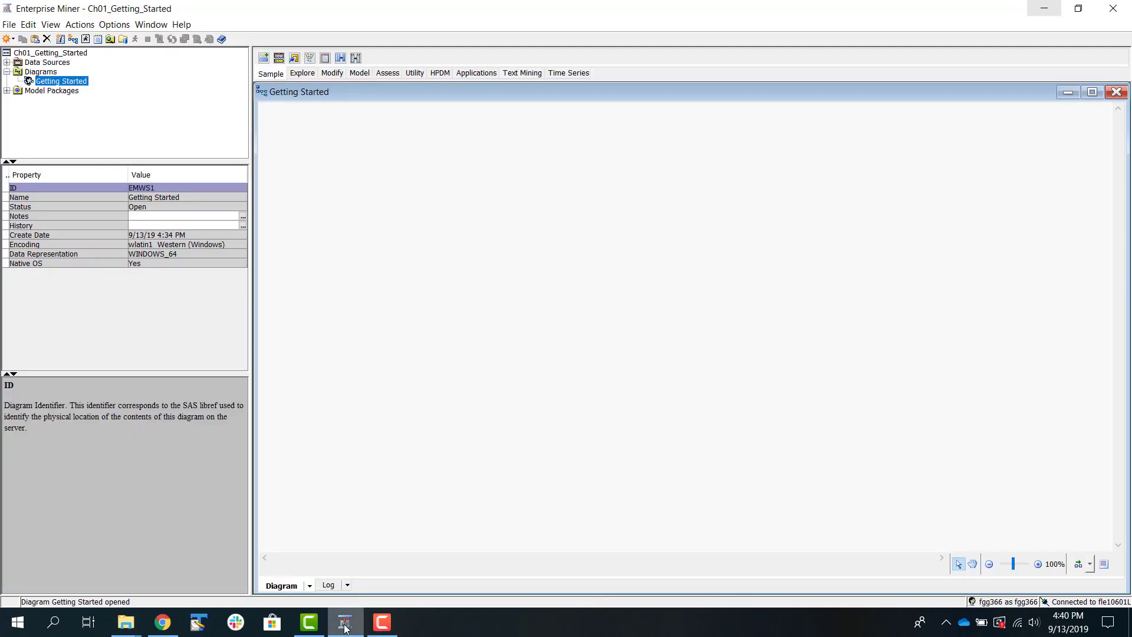
click(9, 25)
mouse_move(21, 40)
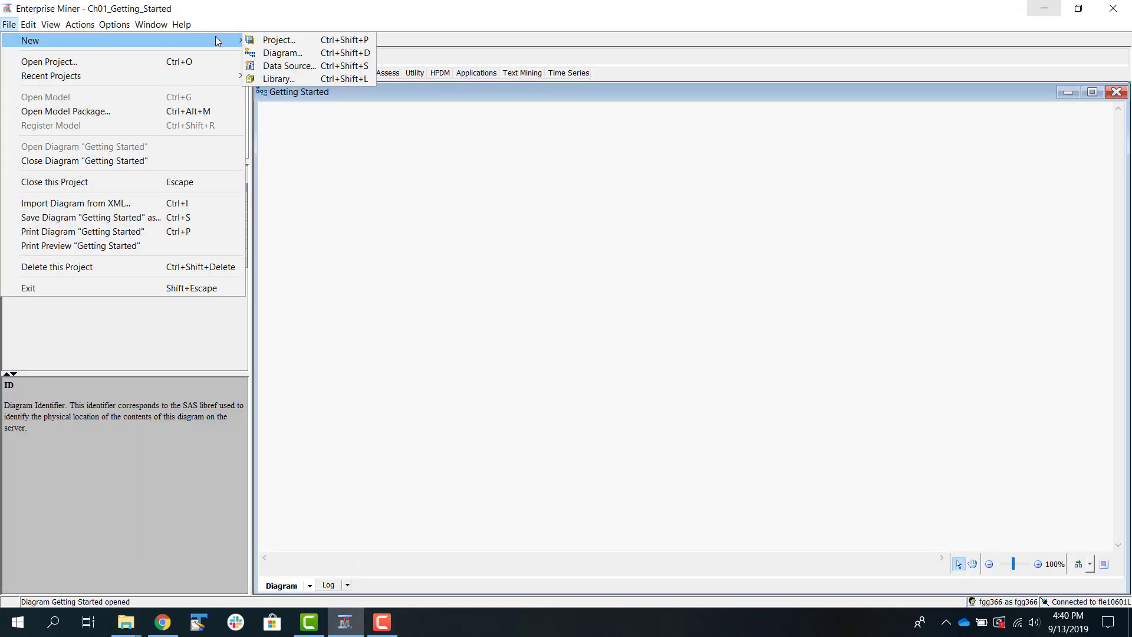
click(316, 66)
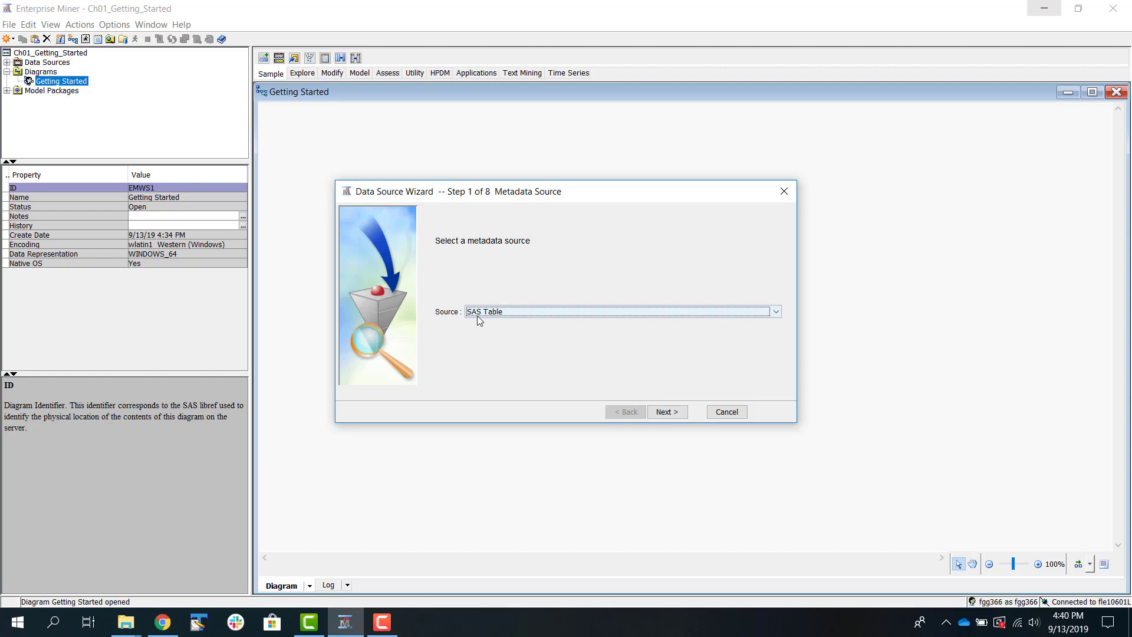
click(668, 413)
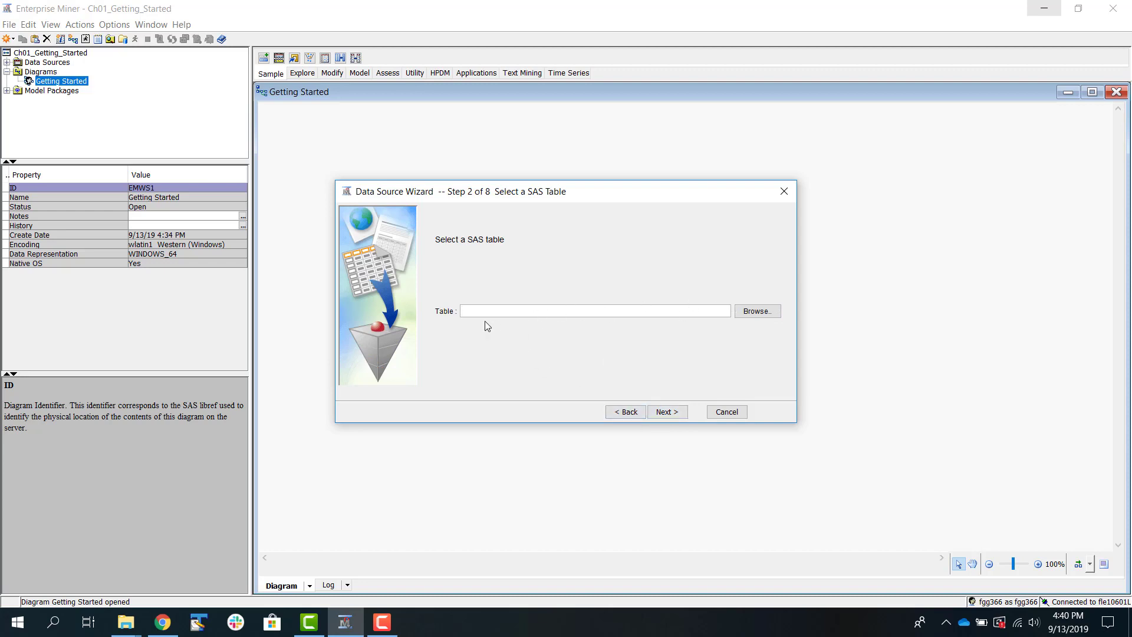
- Choose the Bostonhousing table from the Mgt4270 library as the data source's SAS table
click(621, 308)
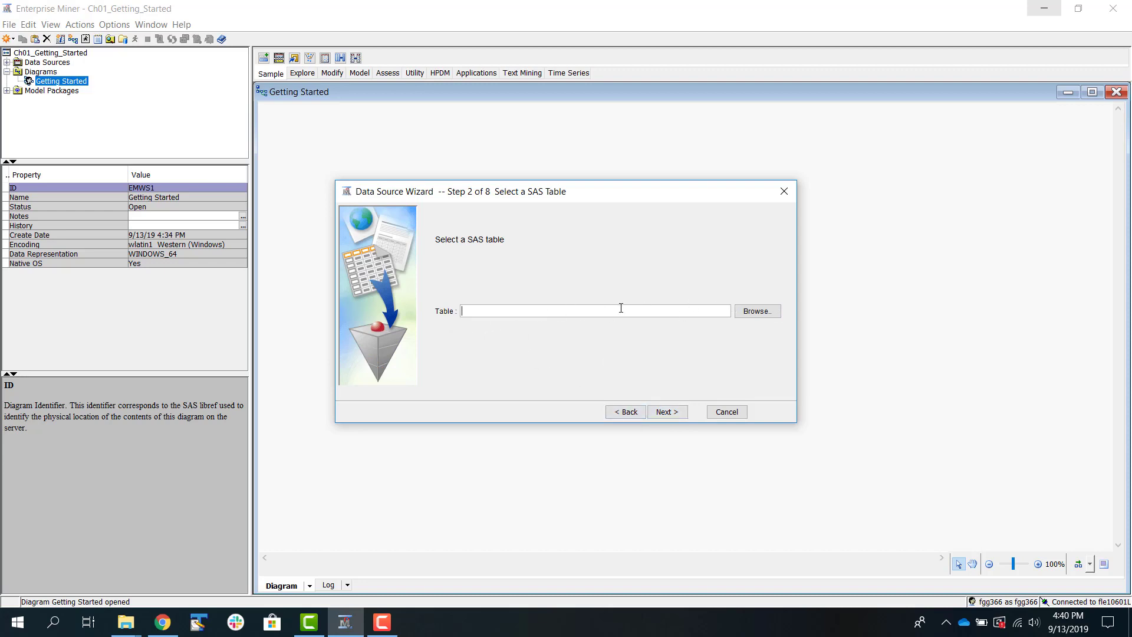
click(757, 311)
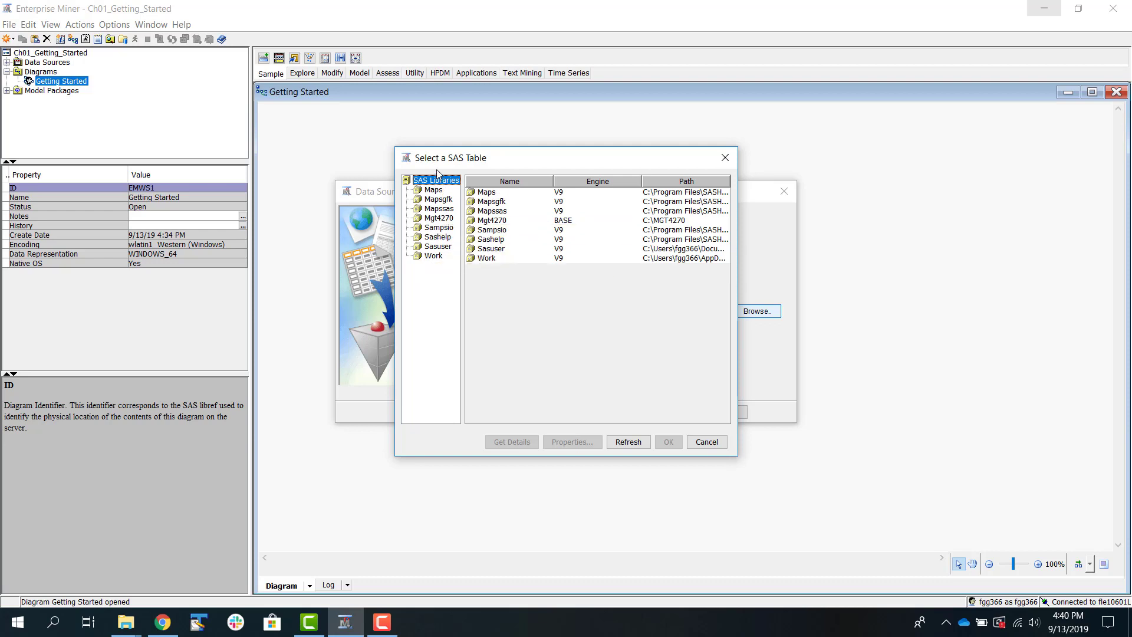
click(434, 220)
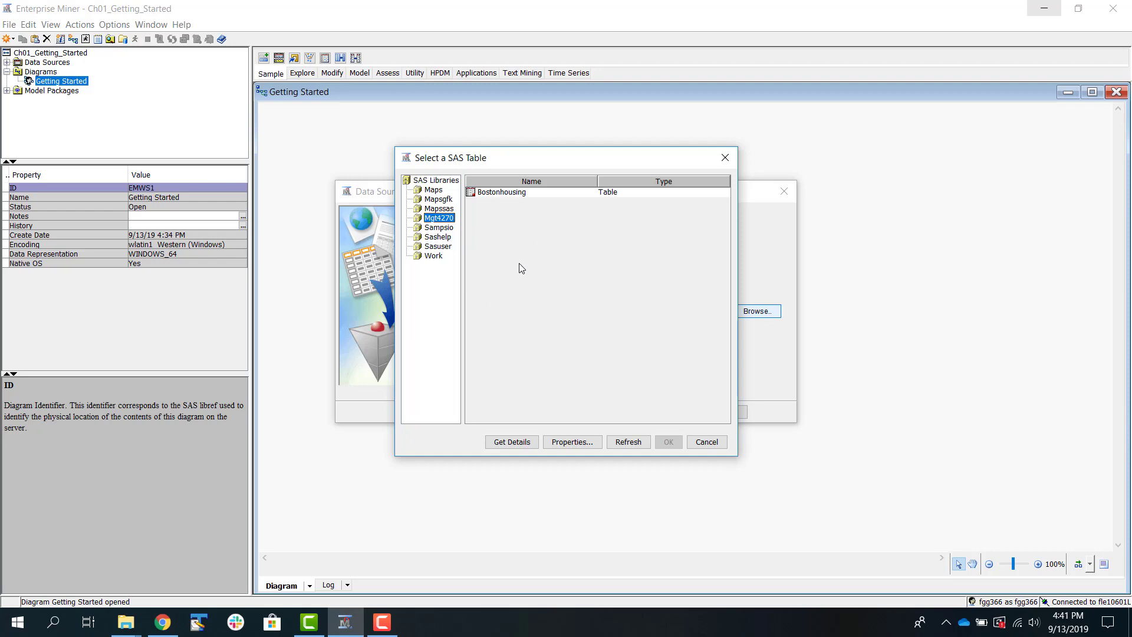
click(432, 257)
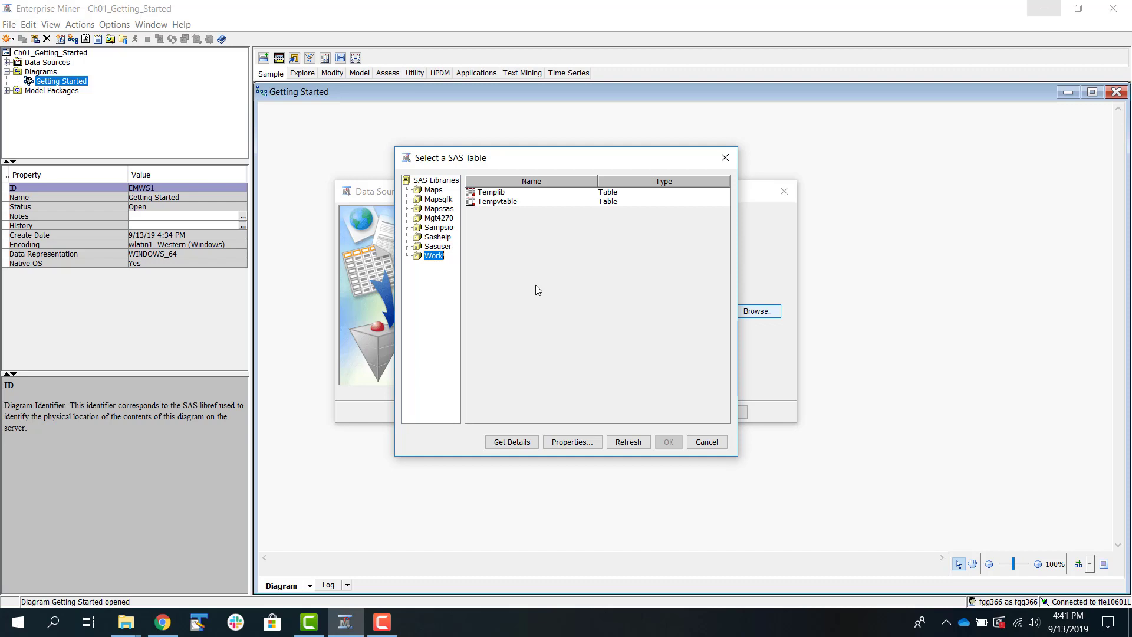
click(434, 219)
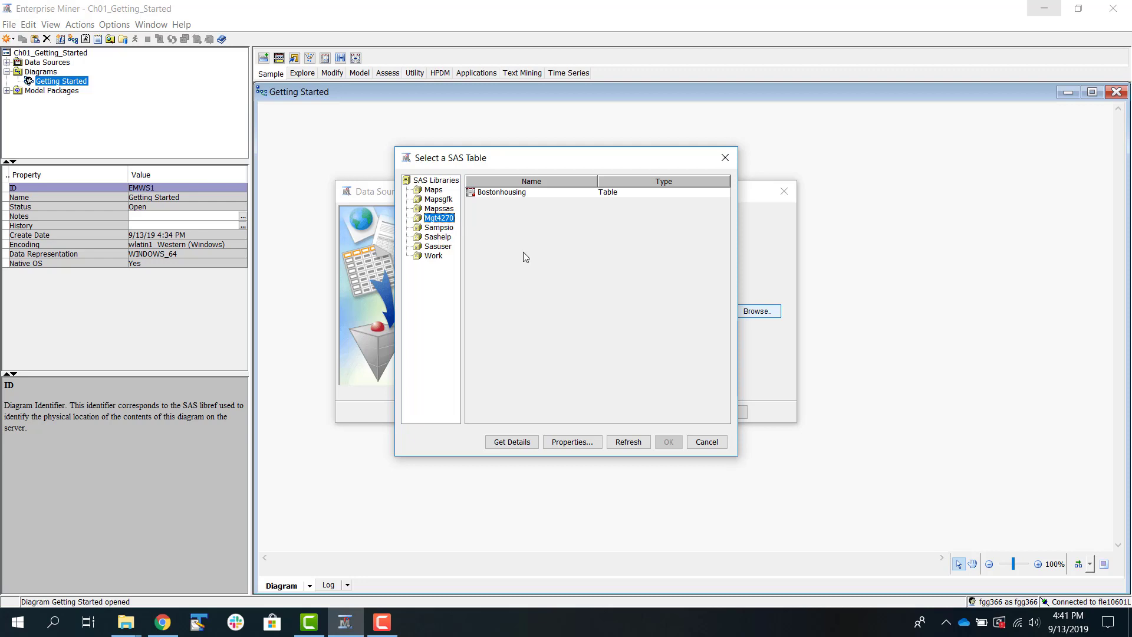
click(517, 193)
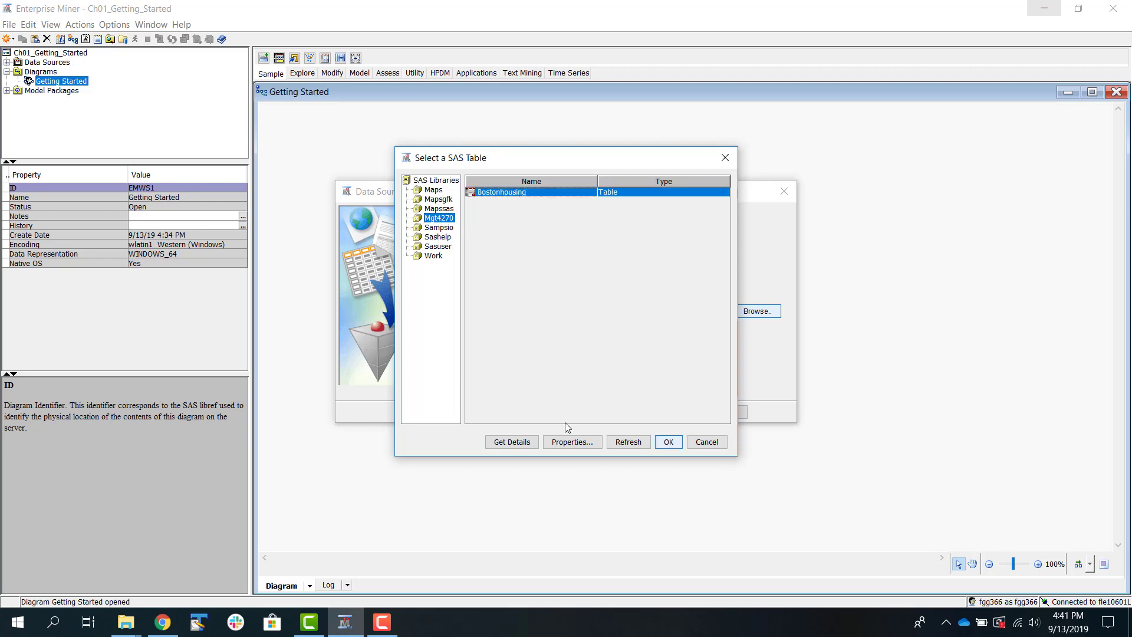
click(668, 442)
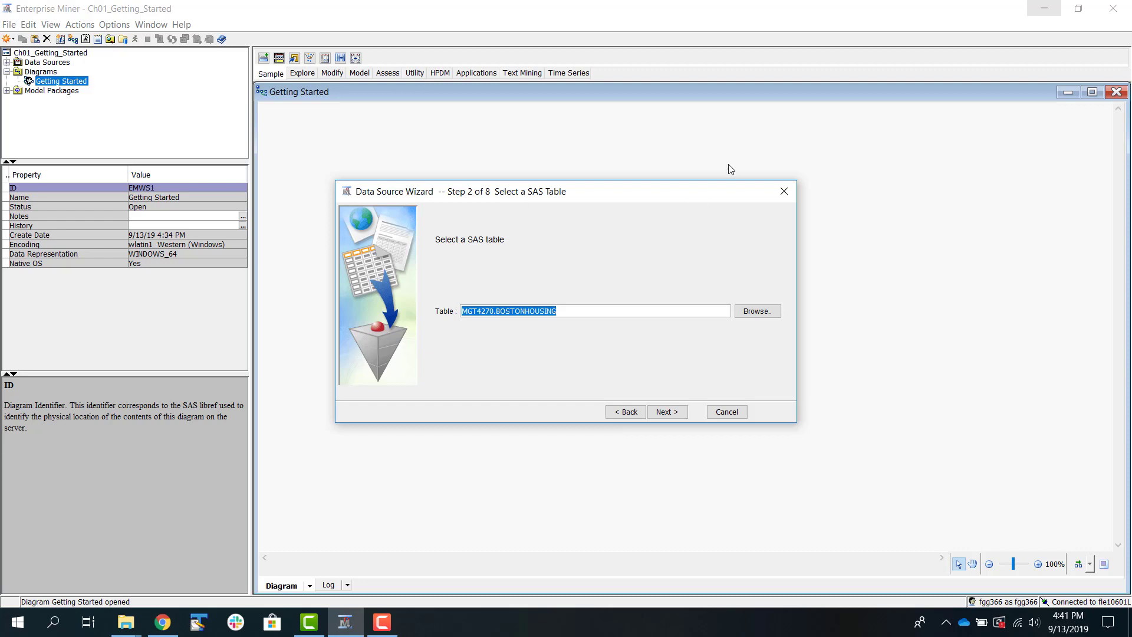
click(676, 415)
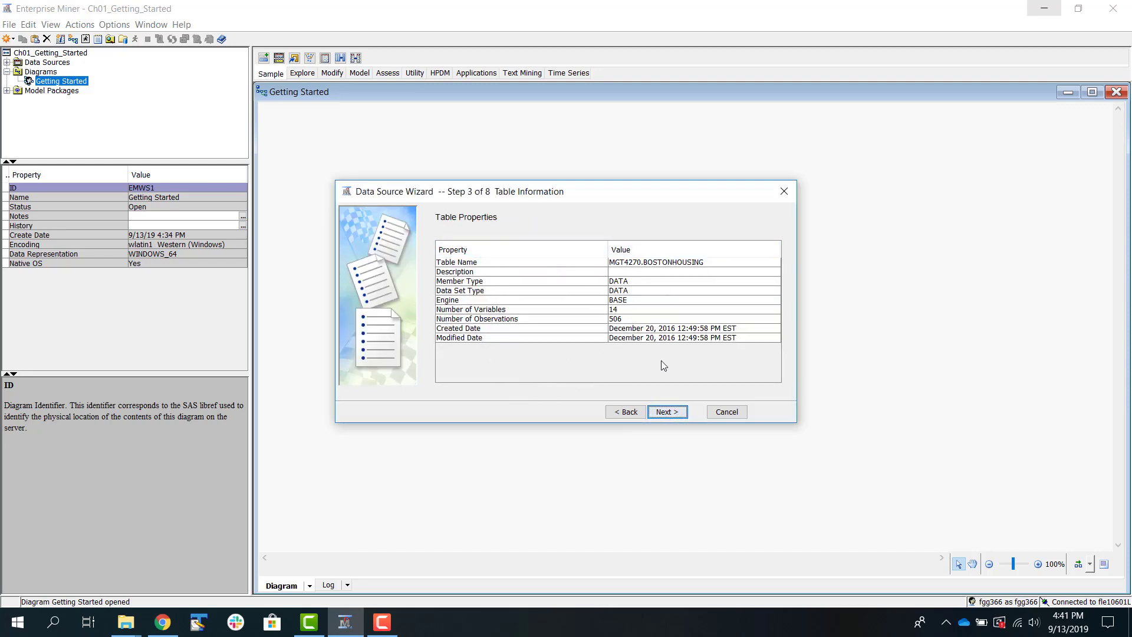
- Accept the table information and the Basic metadata advisor option, and enlarge the Column Metadata window to fit all variables
click(673, 413)
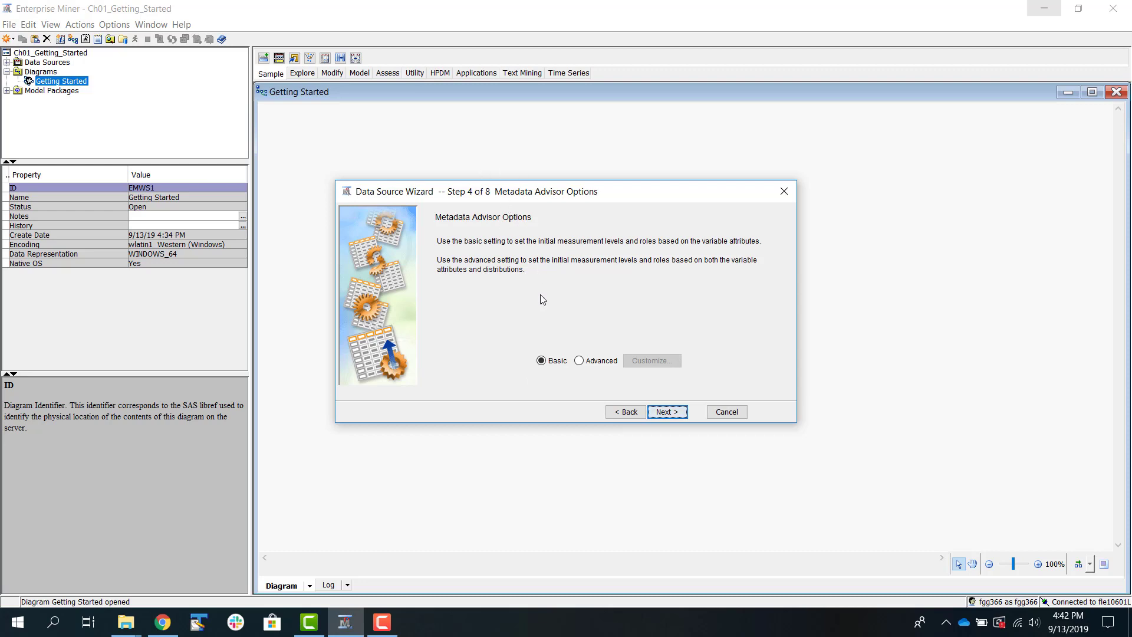
click(669, 413)
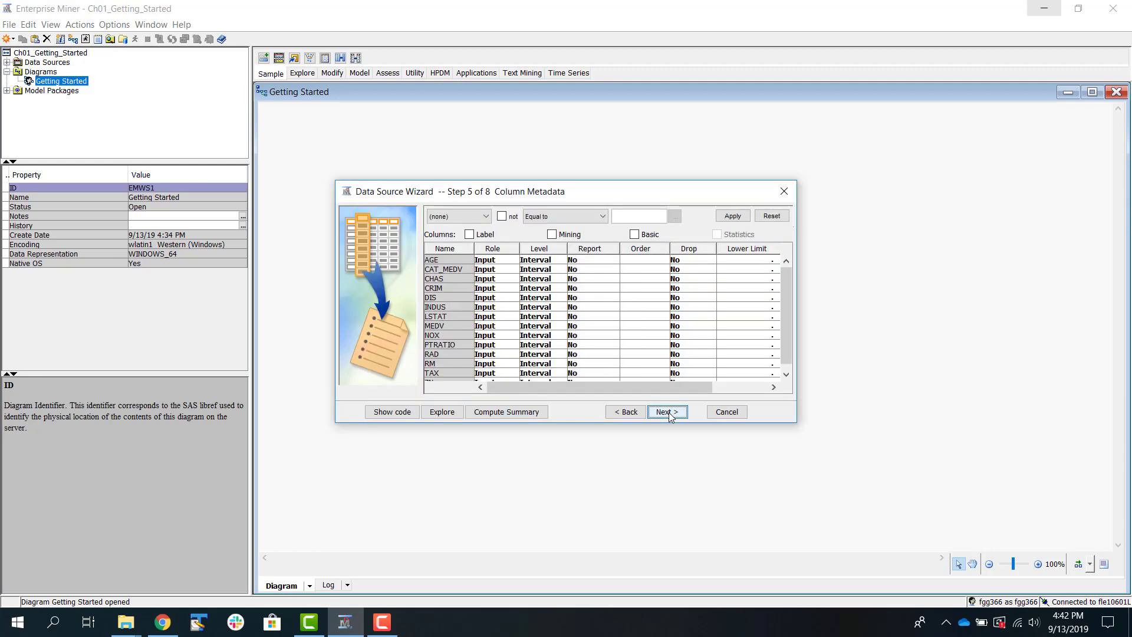
drag(615, 198, 602, 126)
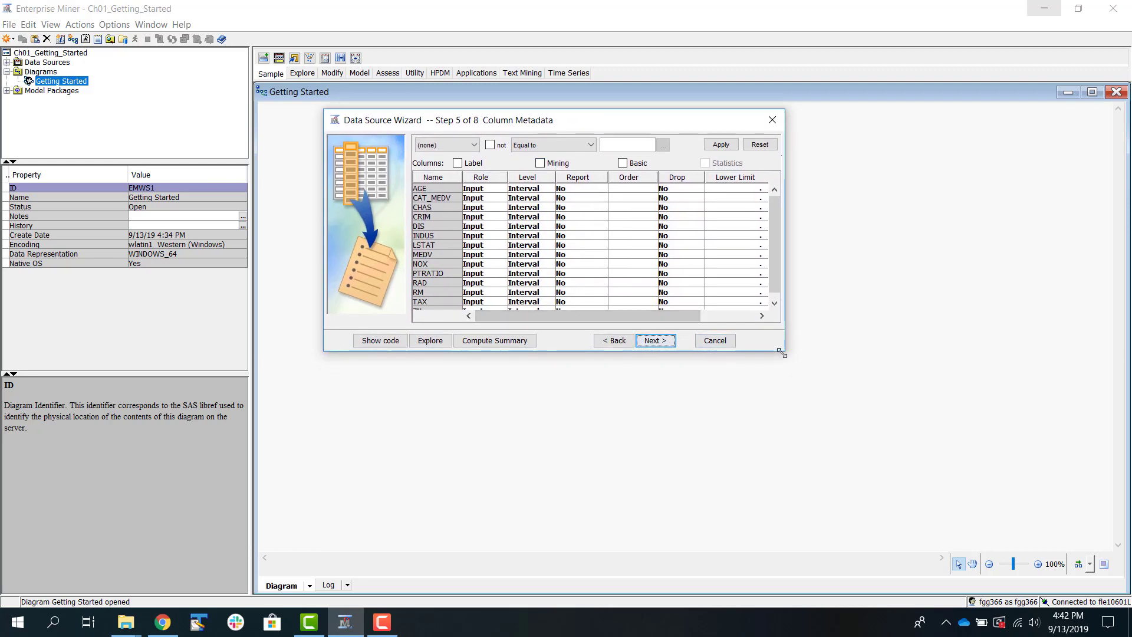
drag(785, 351, 921, 554)
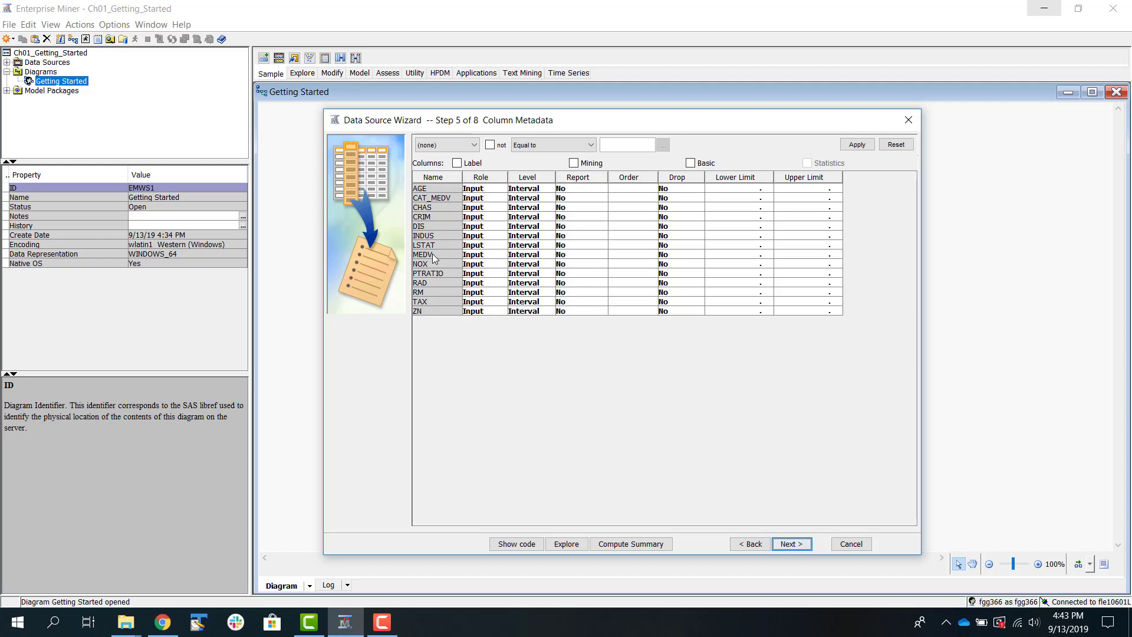
- Set the role of the MEDV variable to Target
click(480, 255)
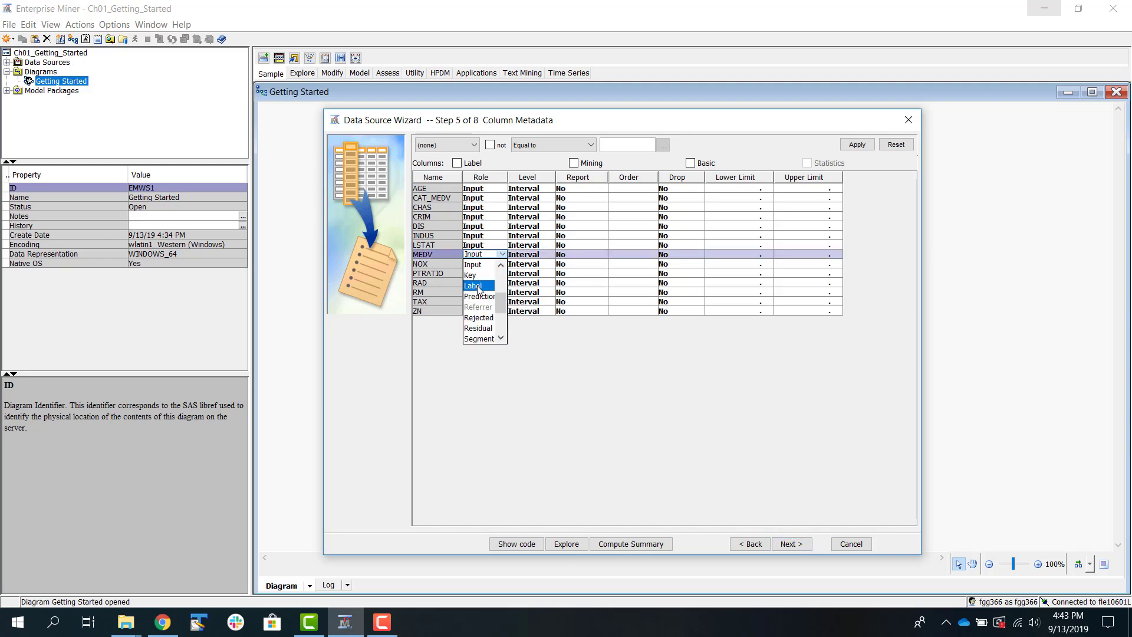
scroll(481, 295, down, 2)
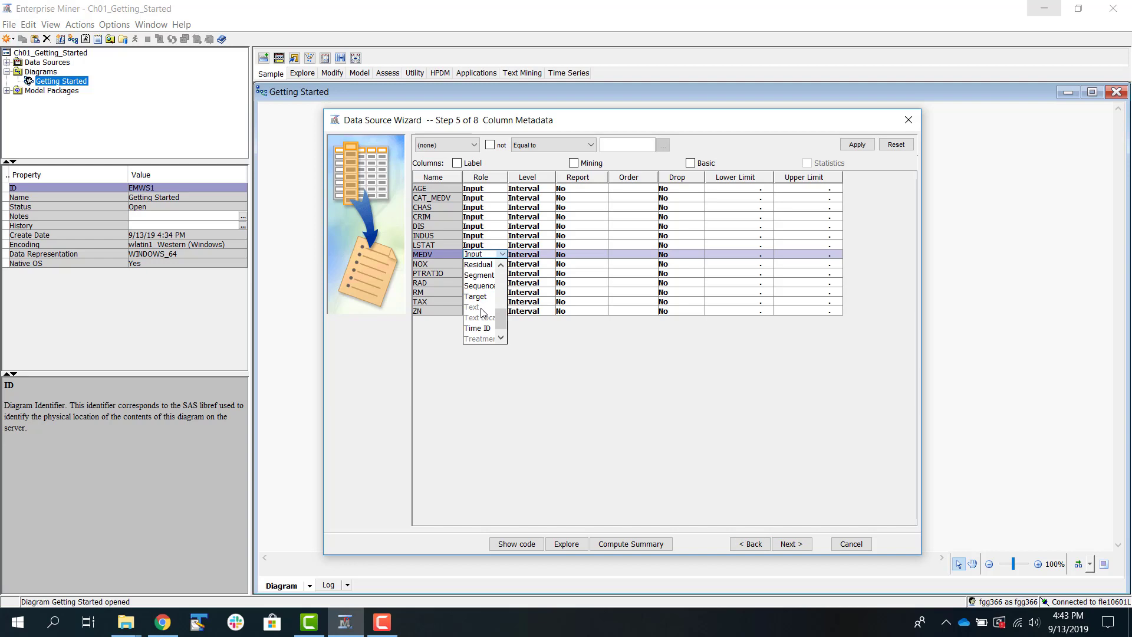
click(477, 296)
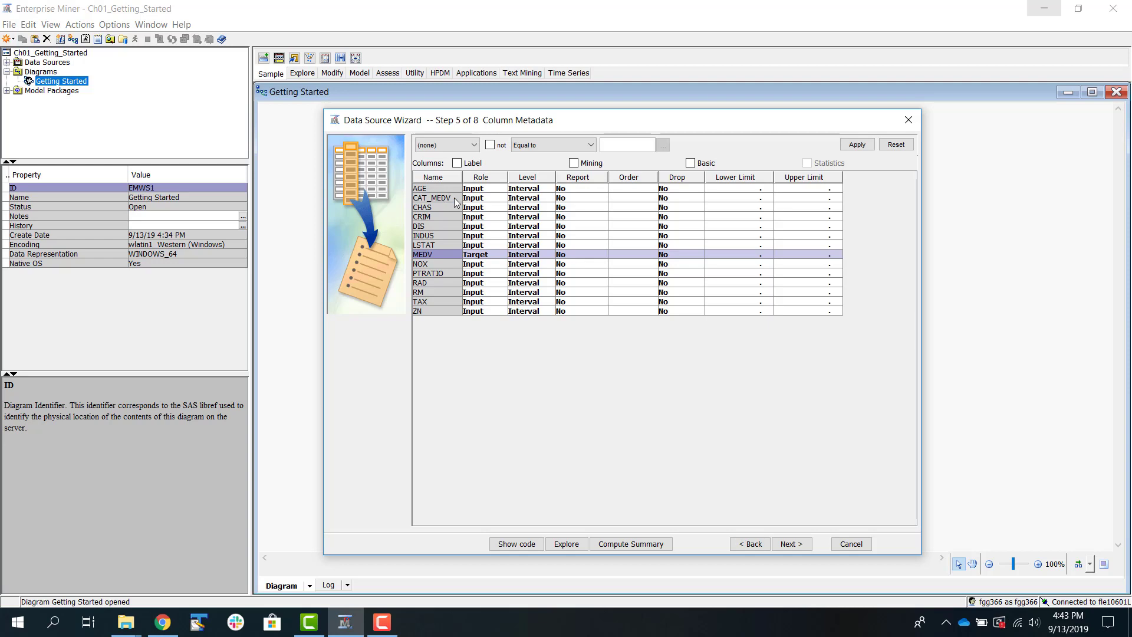
- Set the role of the CAT_MEDV variable to Target
click(494, 200)
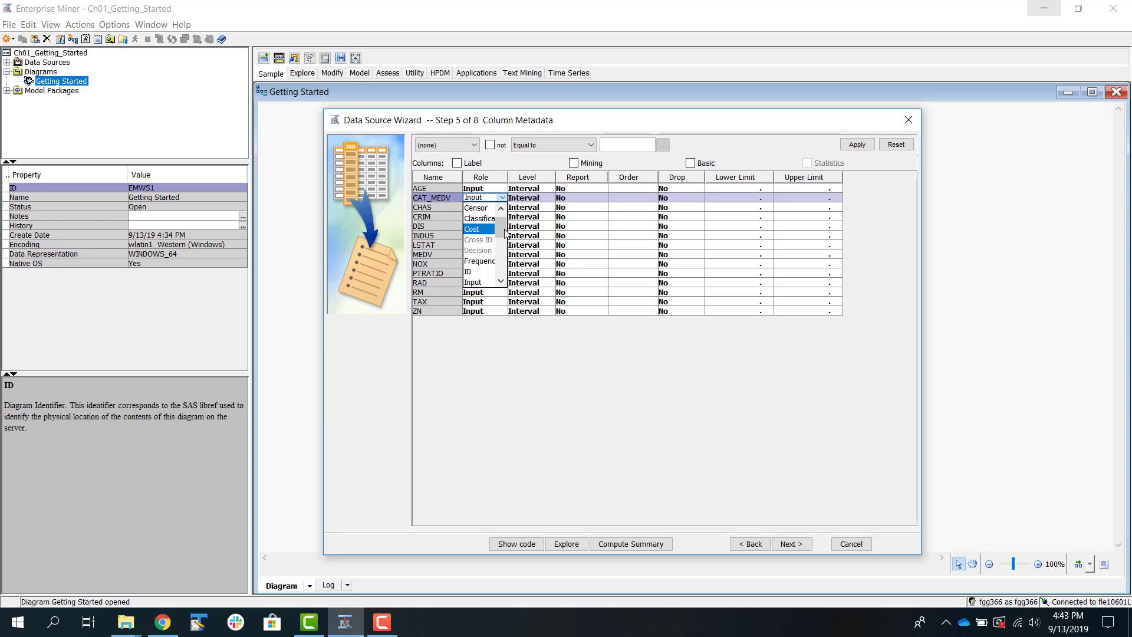
drag(501, 230, 499, 265)
click(476, 261)
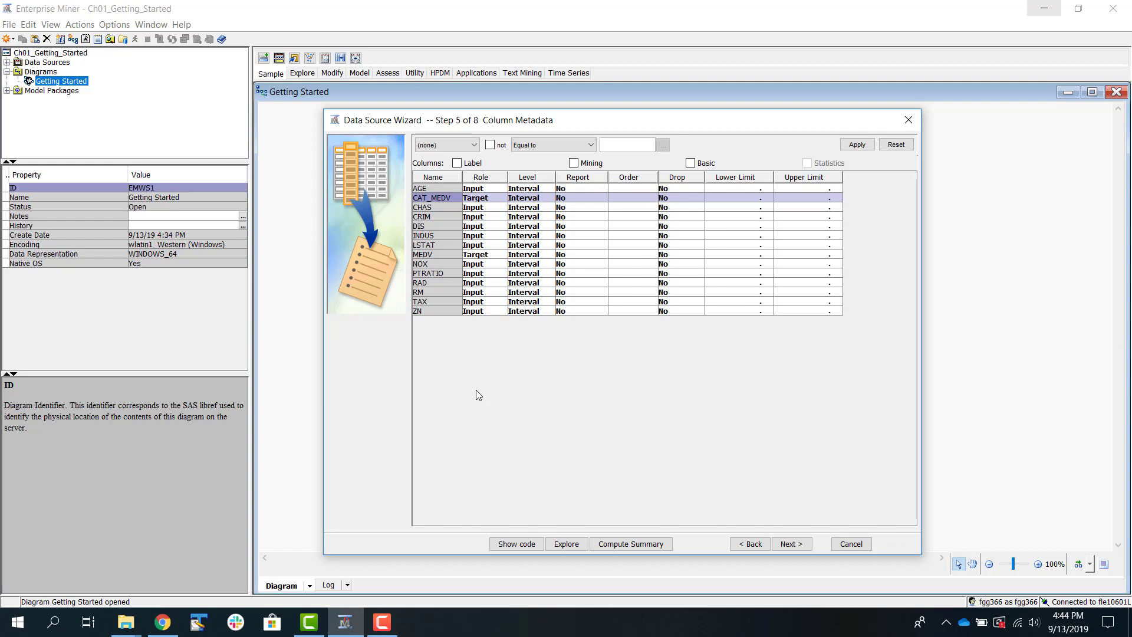
- Finish creating the BOSTONHOUSING data source without a sample data set, keeping its name and the Raw role
click(798, 548)
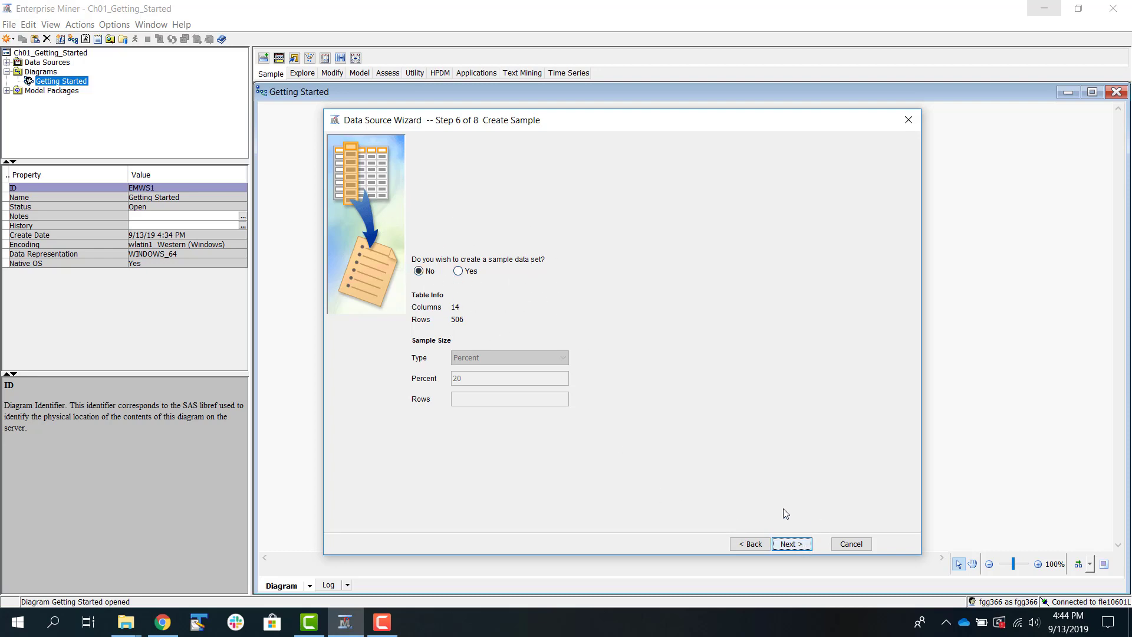
click(794, 549)
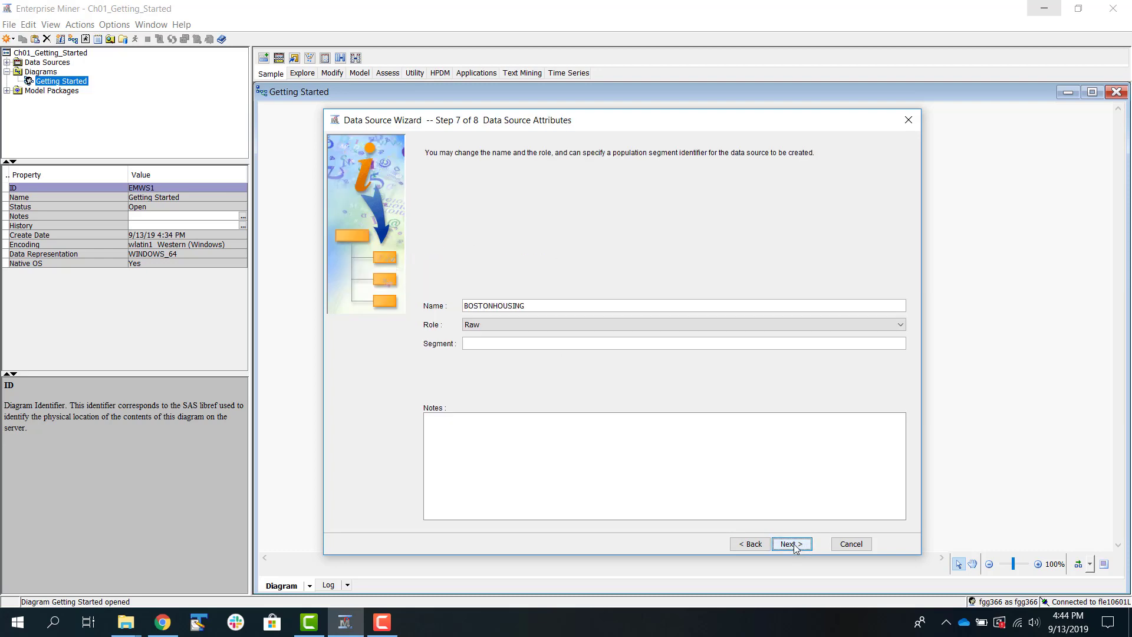
click(796, 547)
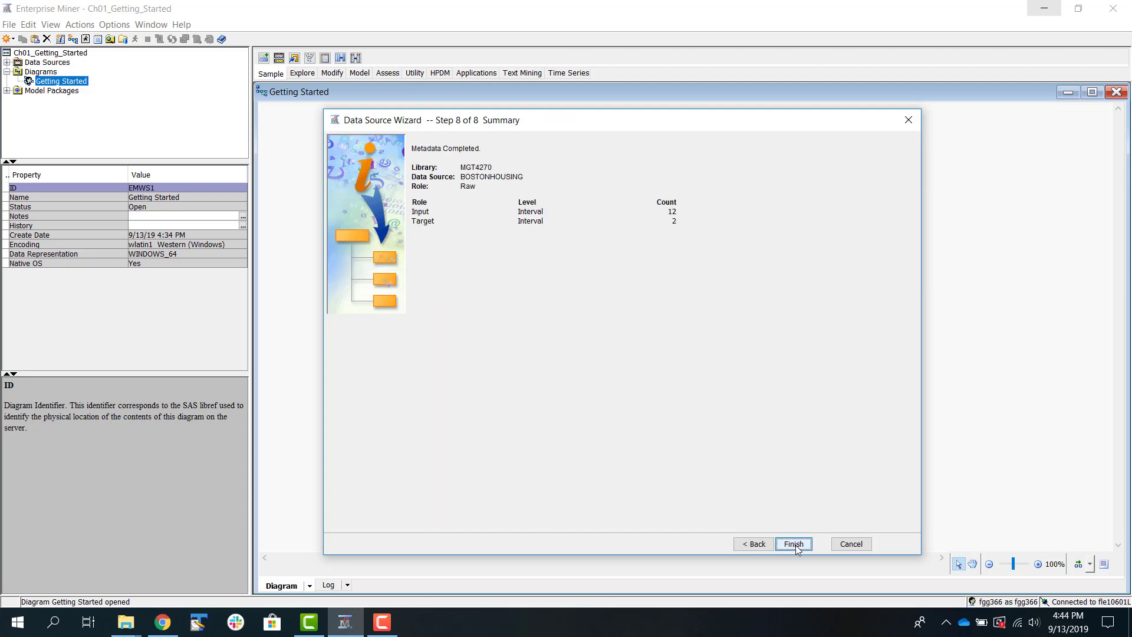
click(796, 546)
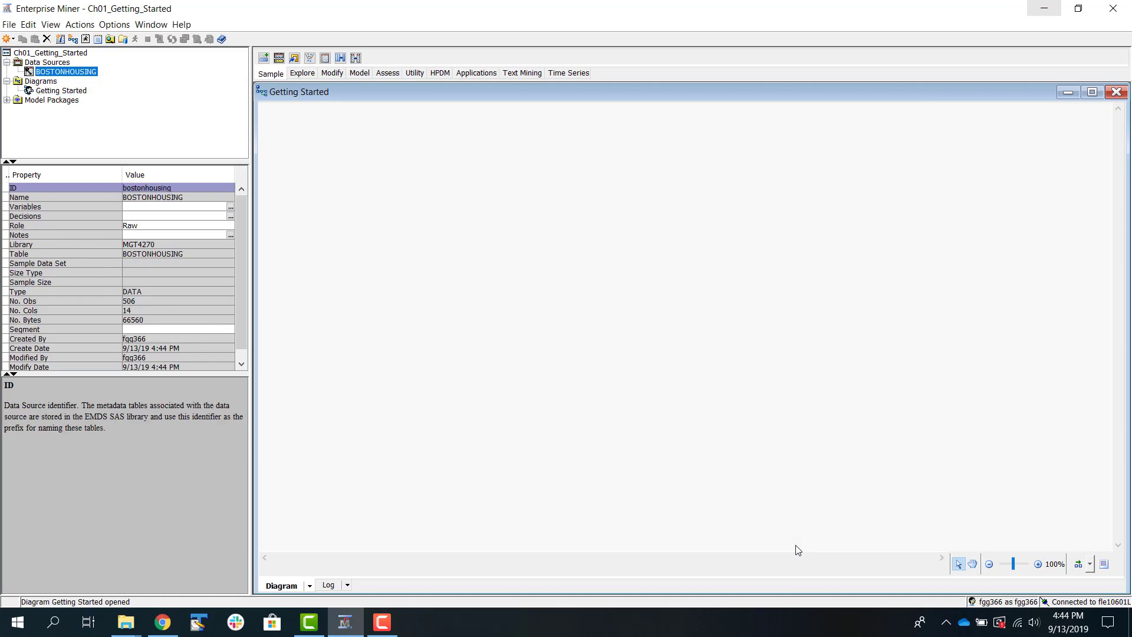